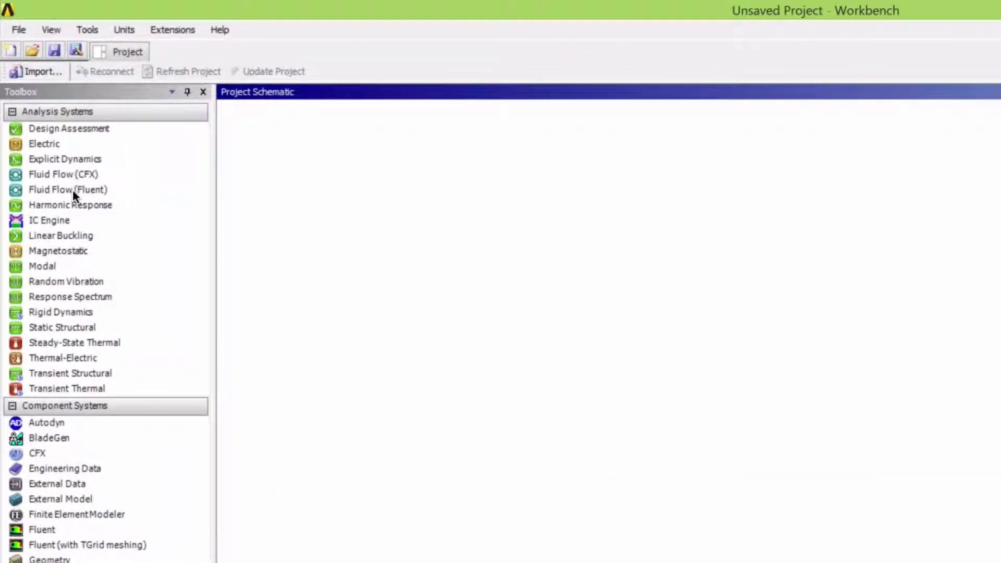
Add a Fluent Fluid Flow system named 'Particles in a double periodic shear flow'
left_click_drag(72, 189, 315, 176)
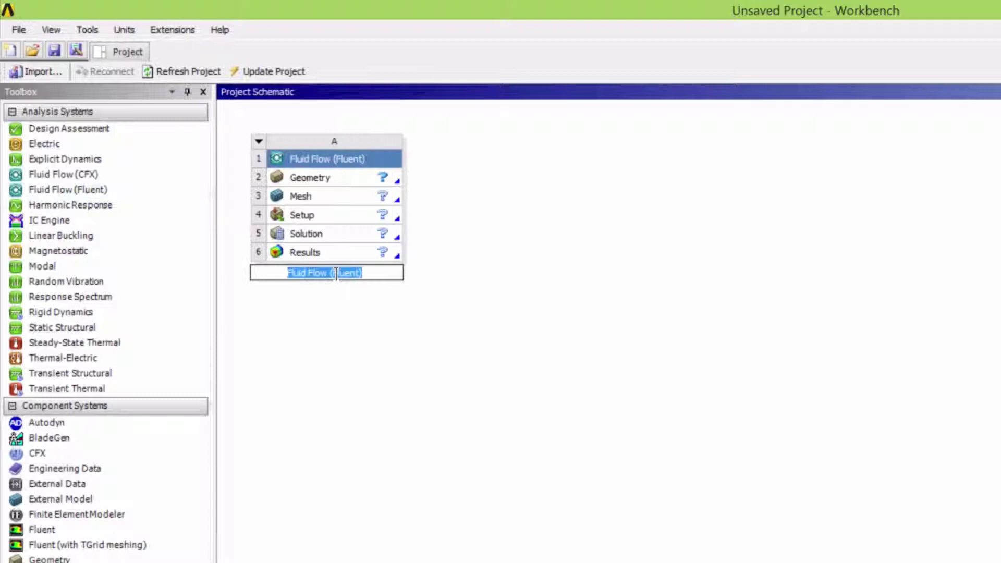
type("P")
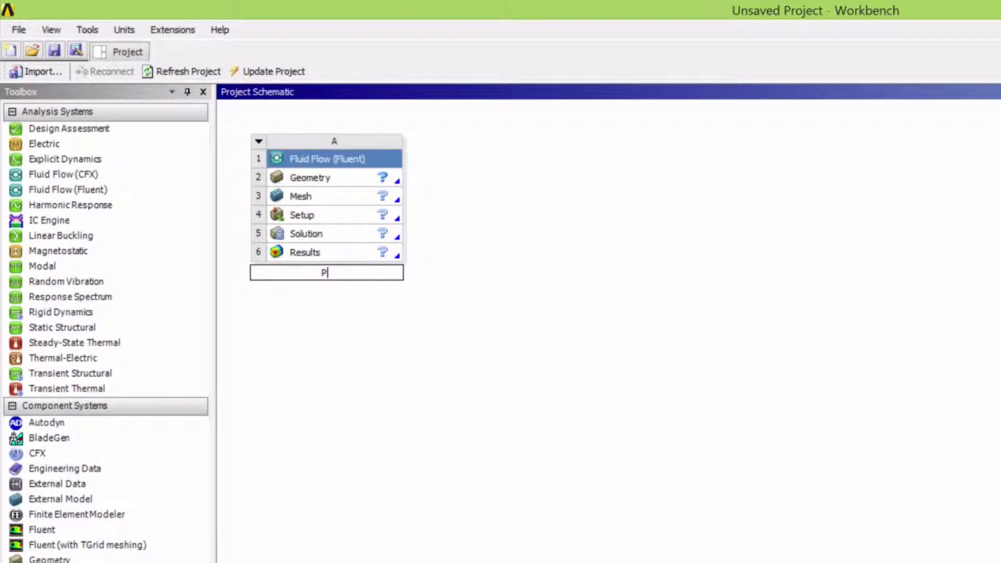
type("articles in ")
type("a double perio")
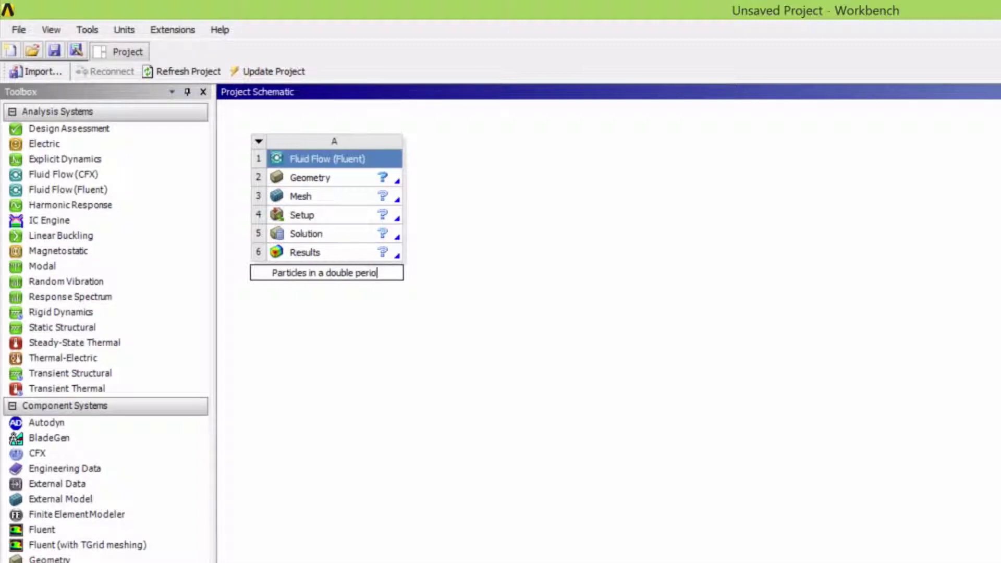
type("di")
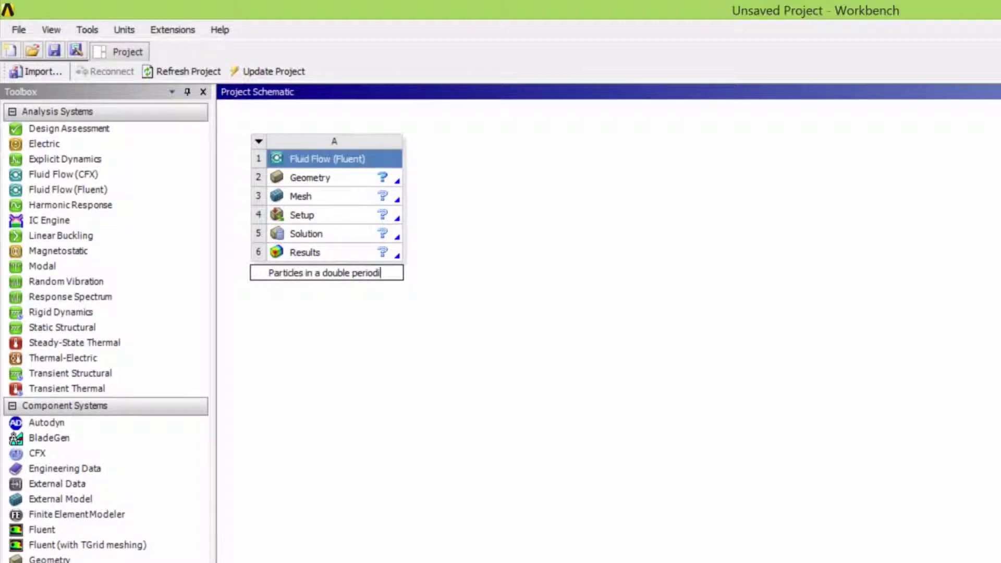
type("c shear f")
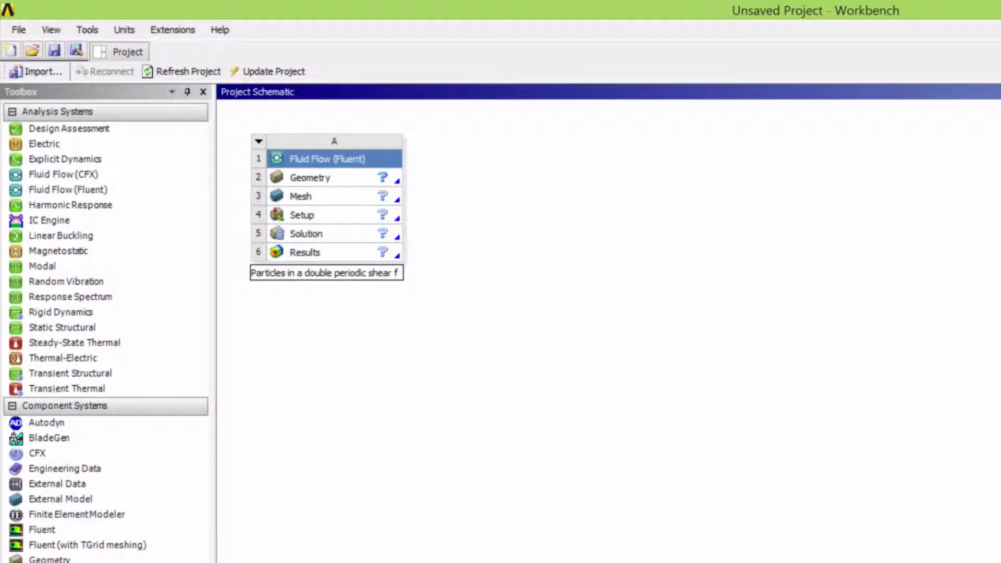
type("low")
key("Return")
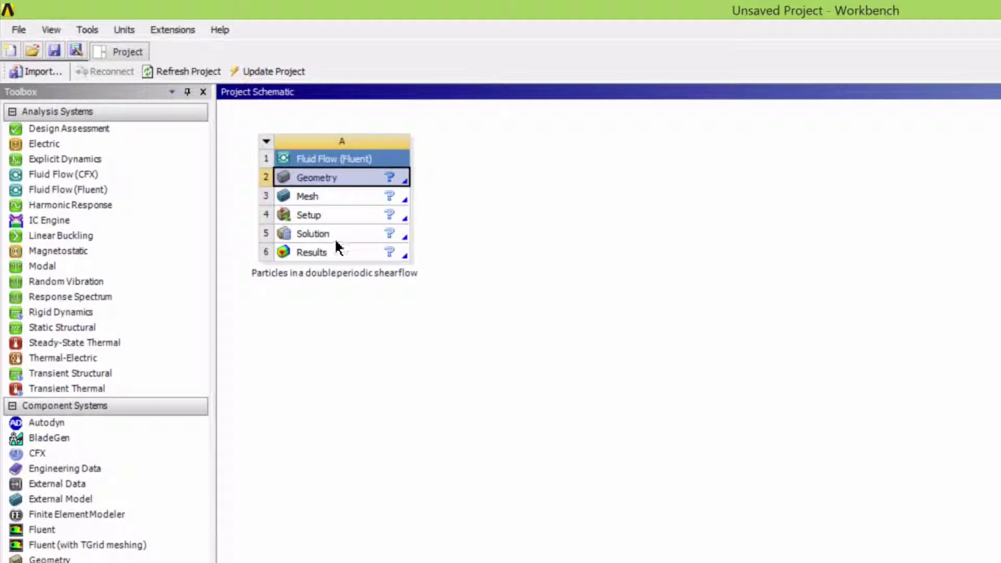
Set the Geometry cell's Analysis Type property to 2D
right_click(341, 178)
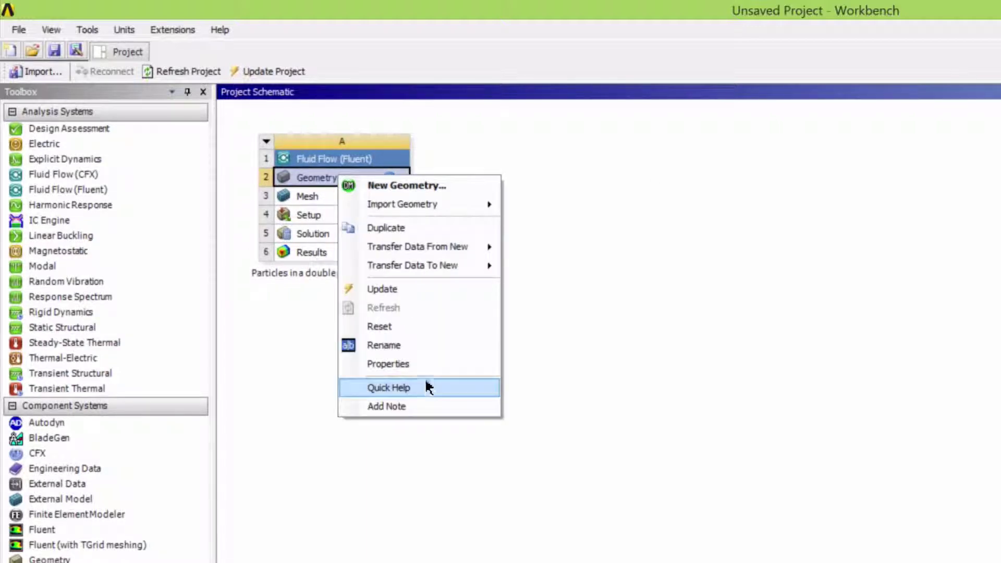
left_click(424, 364)
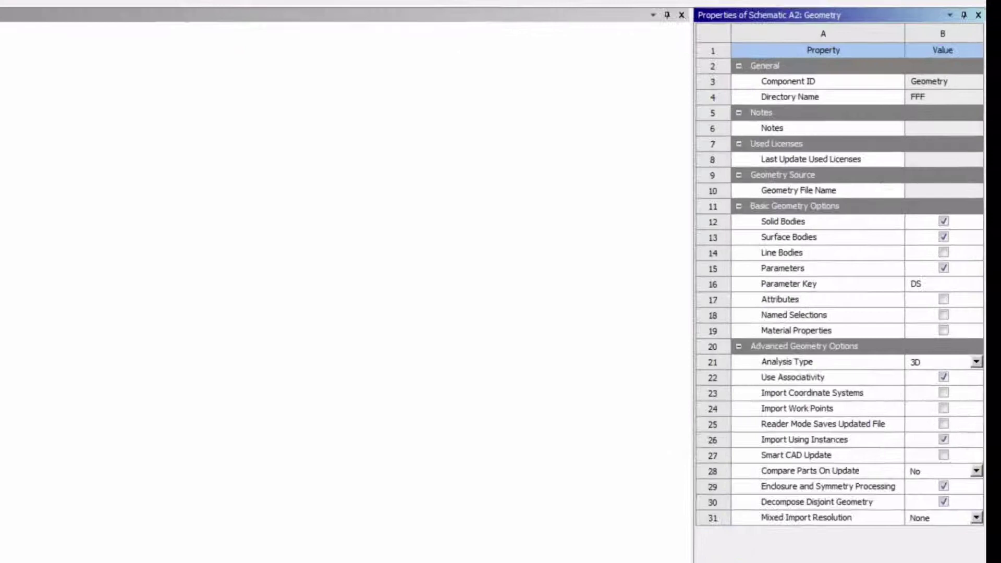
left_click(974, 376)
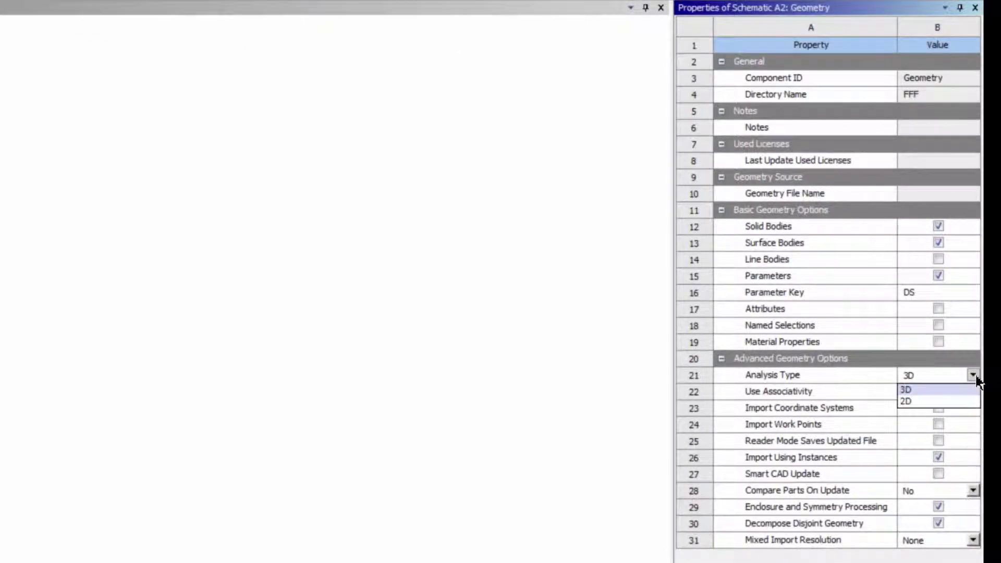
left_click(938, 403)
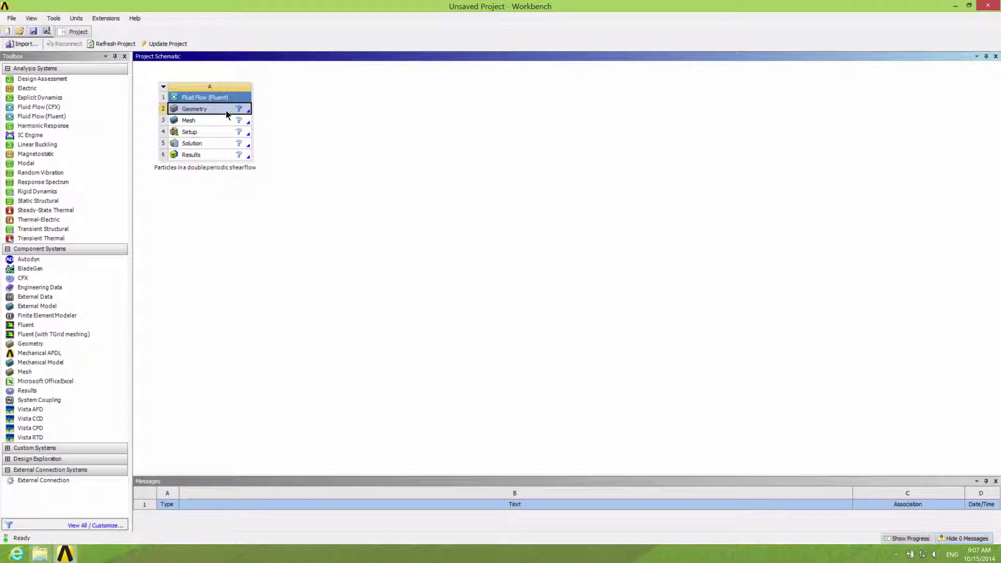
Launch DesignModeler on the geometry and view the XY plane along +Z
double_click(206, 109)
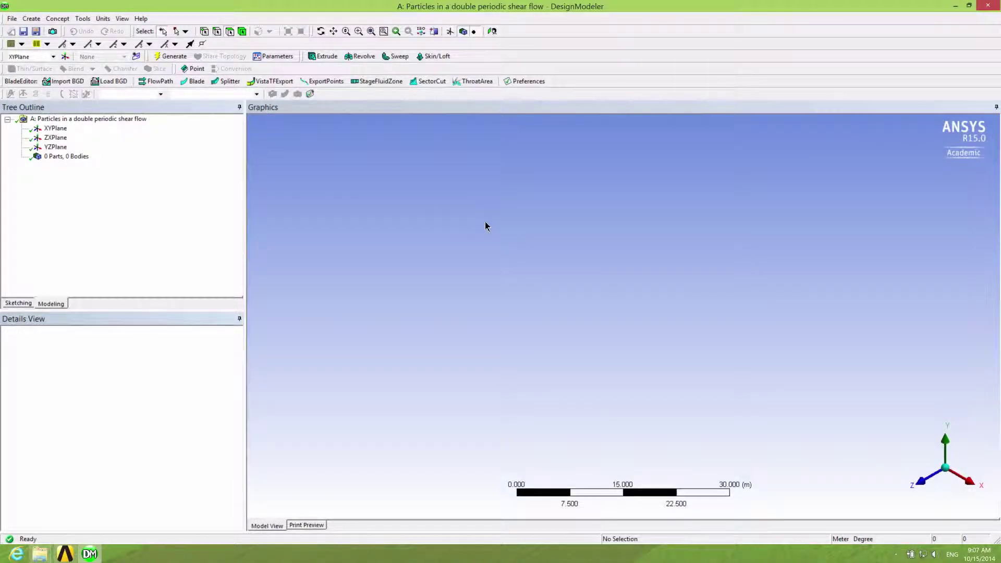
left_click(926, 483)
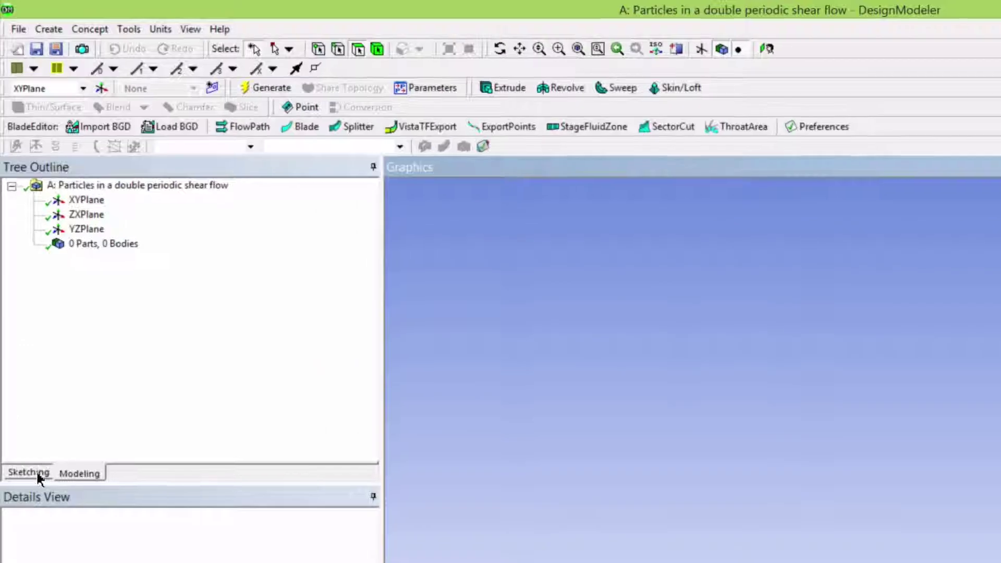
Enable both Global and Cursor auto constraints from the Sketching Constraints toolbox
left_click(24, 303)
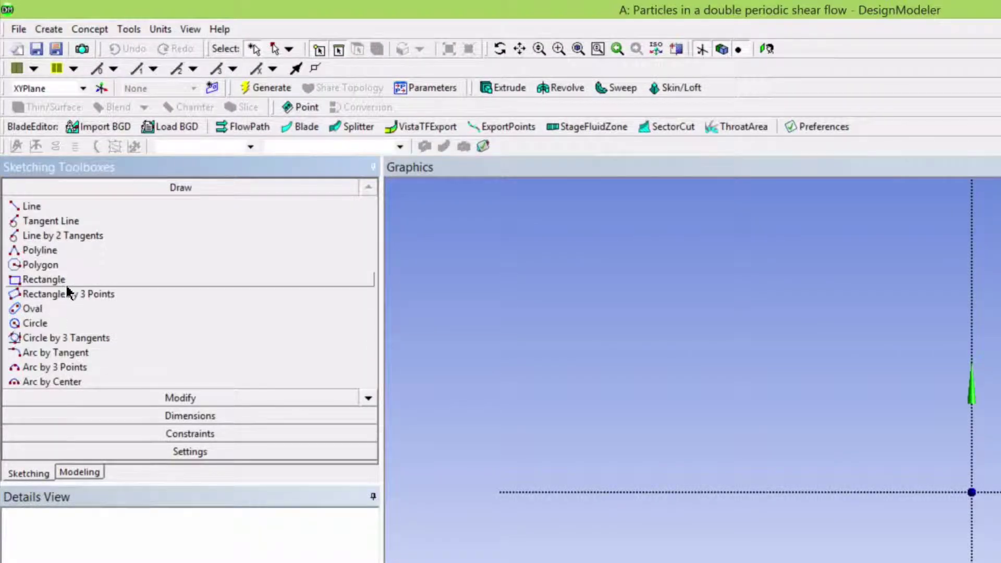
left_click(212, 437)
left_click(367, 452)
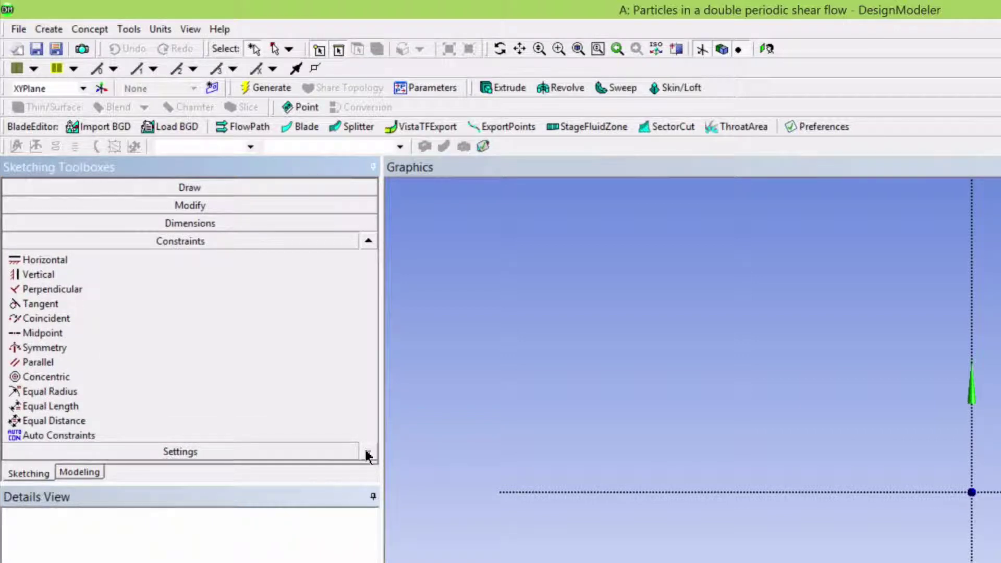
left_click(110, 436)
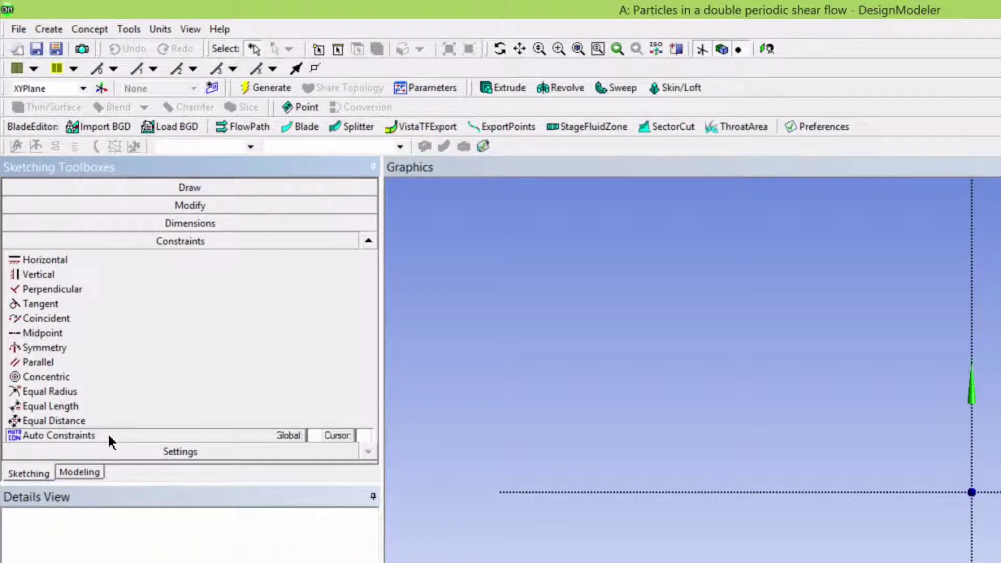
left_click(315, 436)
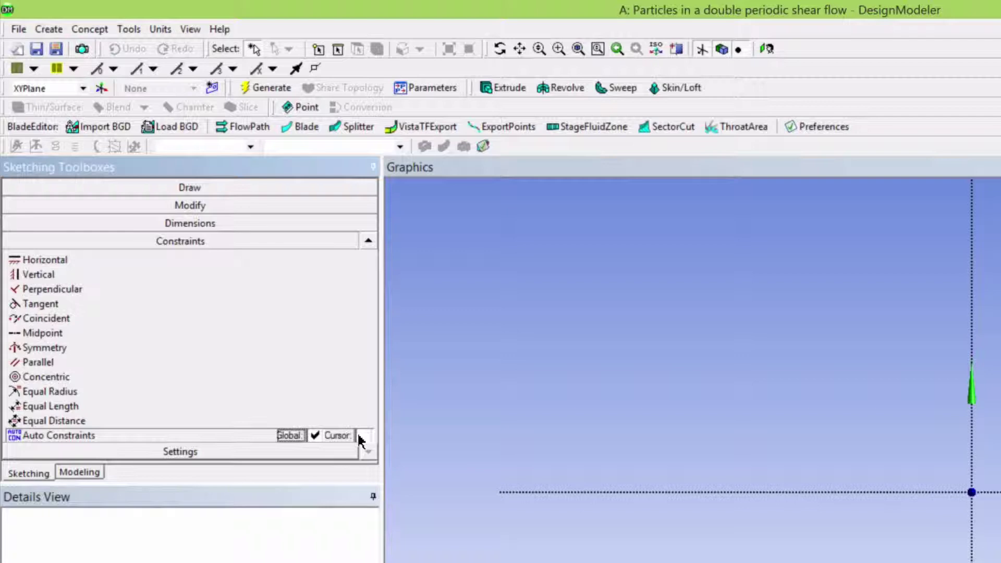
left_click(362, 436)
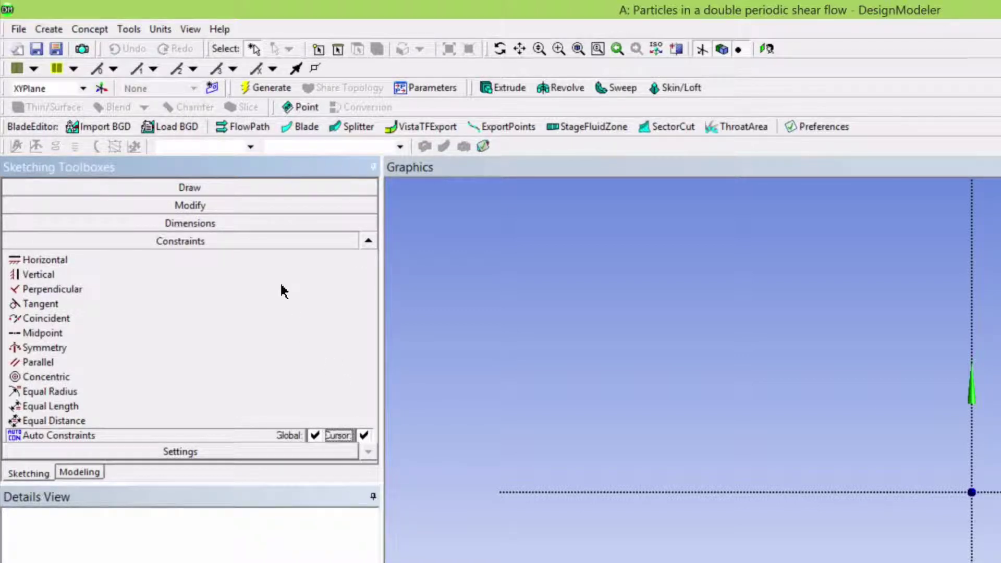
Draw a rectangle from the origin up and to the right
left_click(235, 192)
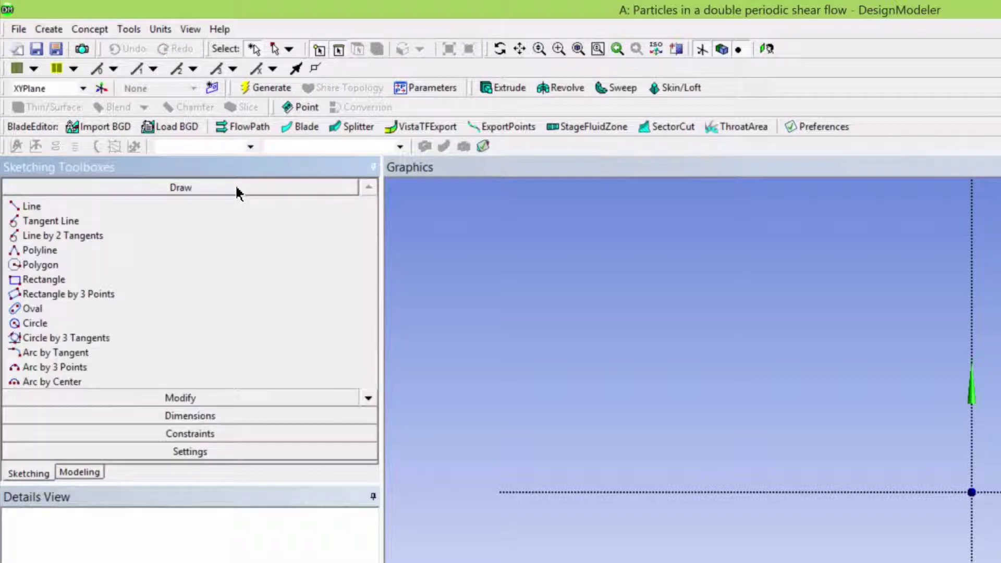
left_click(84, 281)
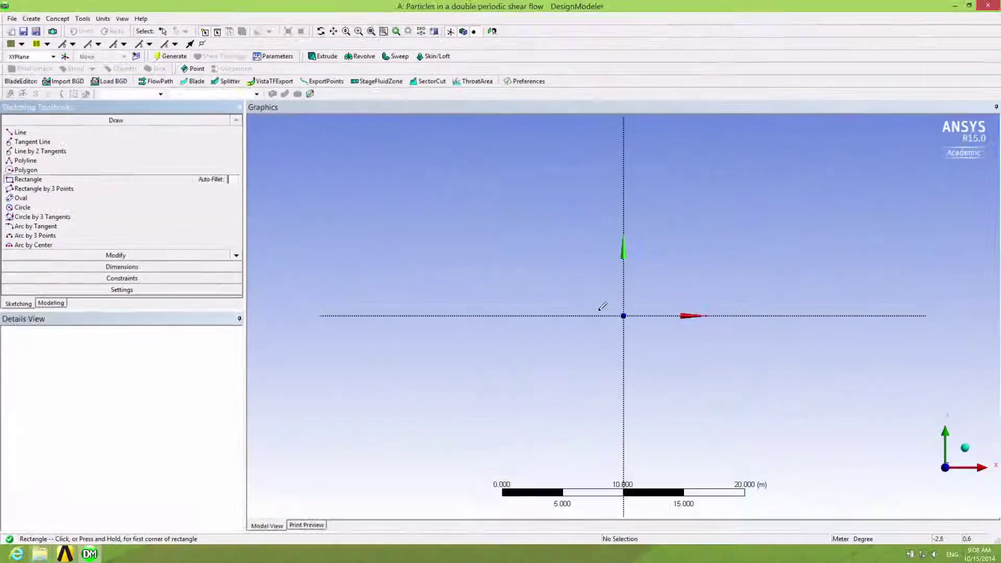
left_click(625, 315)
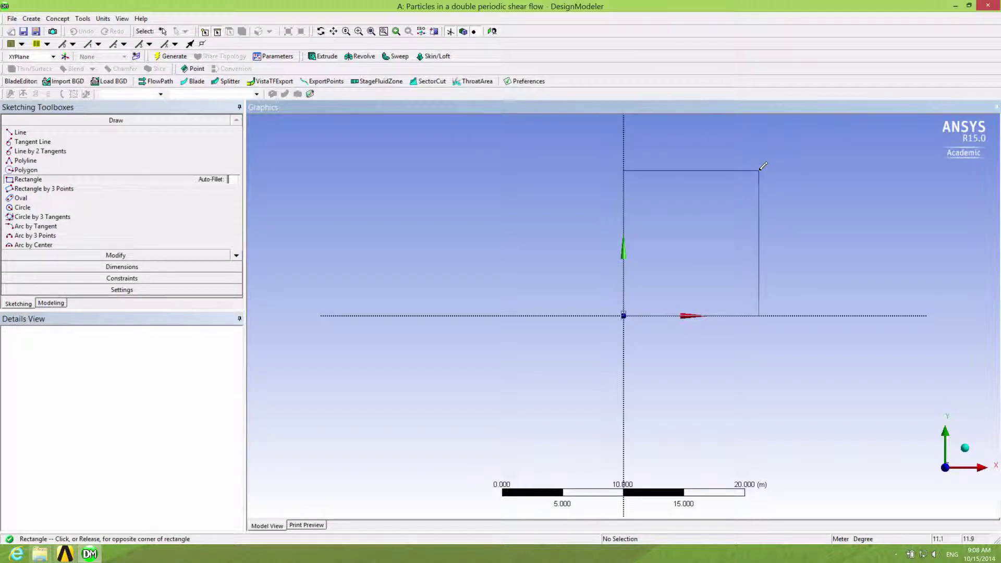
left_click(759, 170)
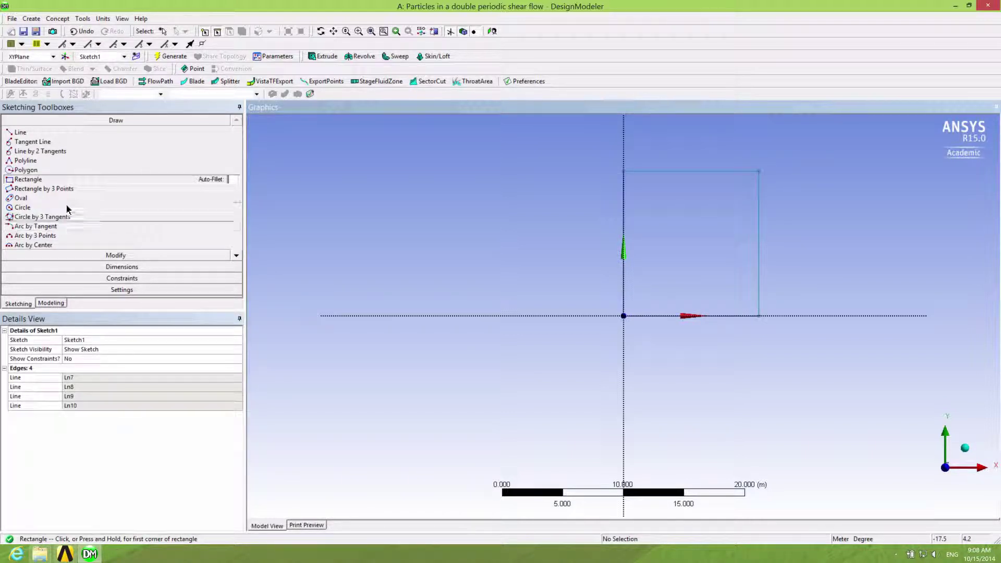
Draw a 3-point rectangle along the X axis extending below it
left_click(54, 190)
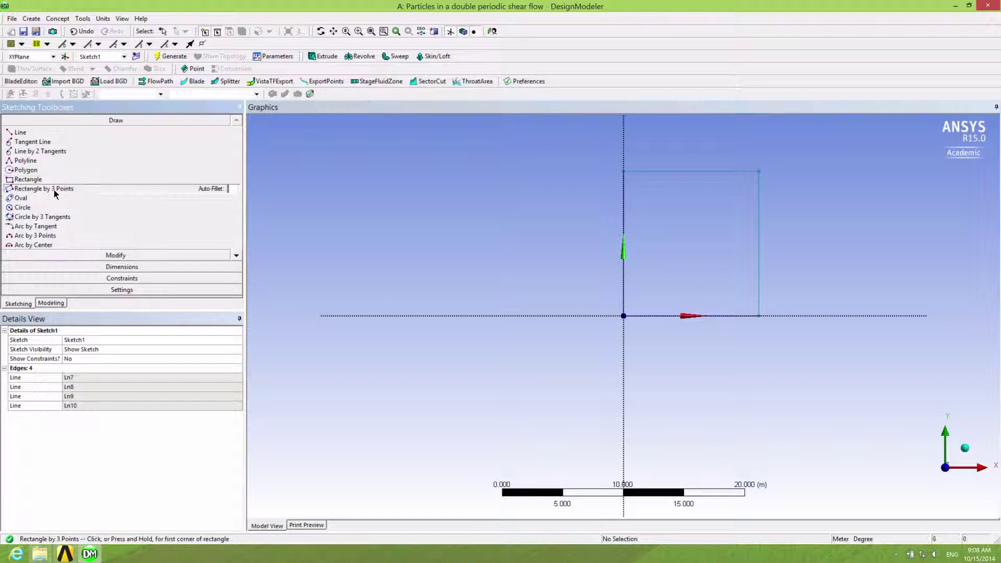
left_click(623, 316)
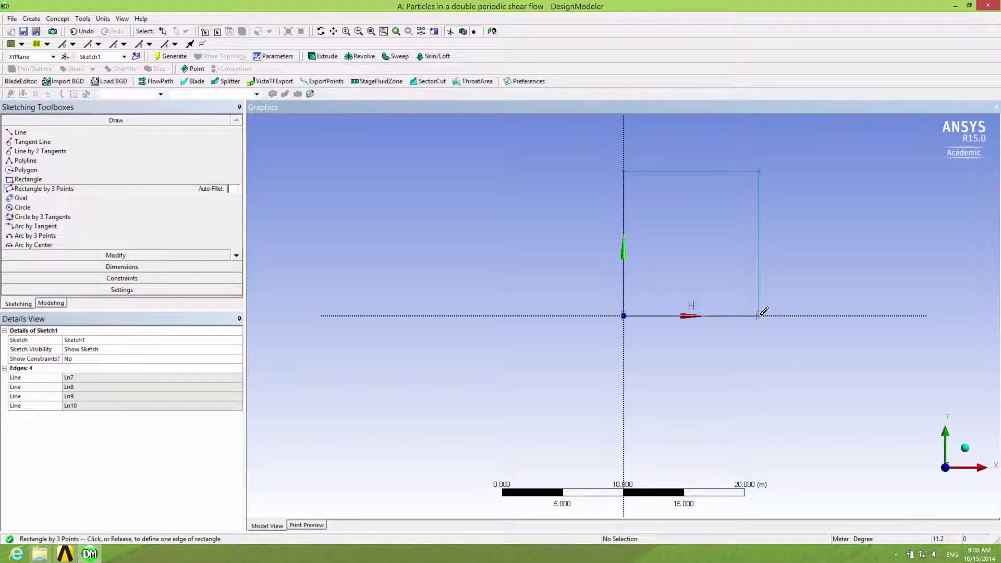
left_click(758, 315)
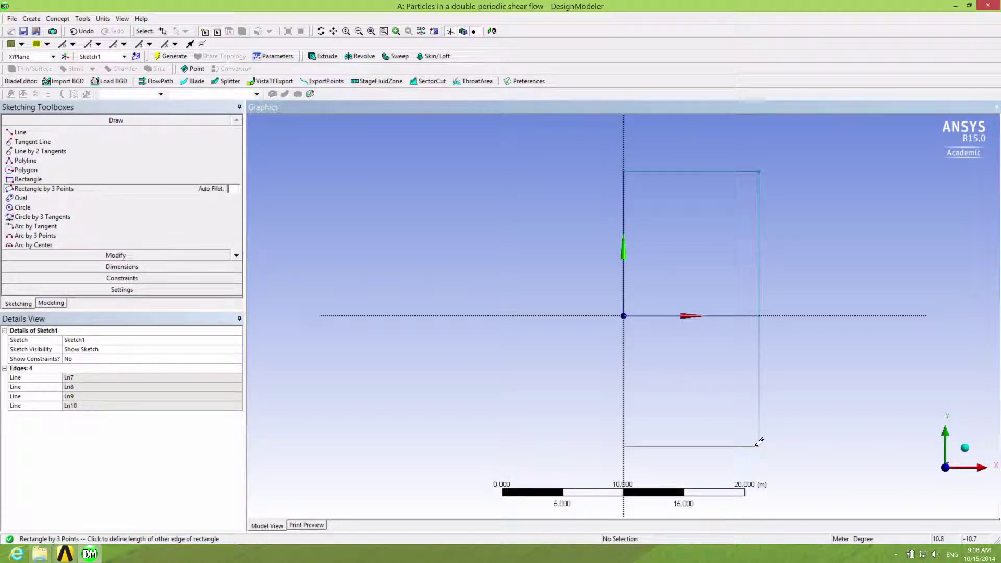
left_click(759, 442)
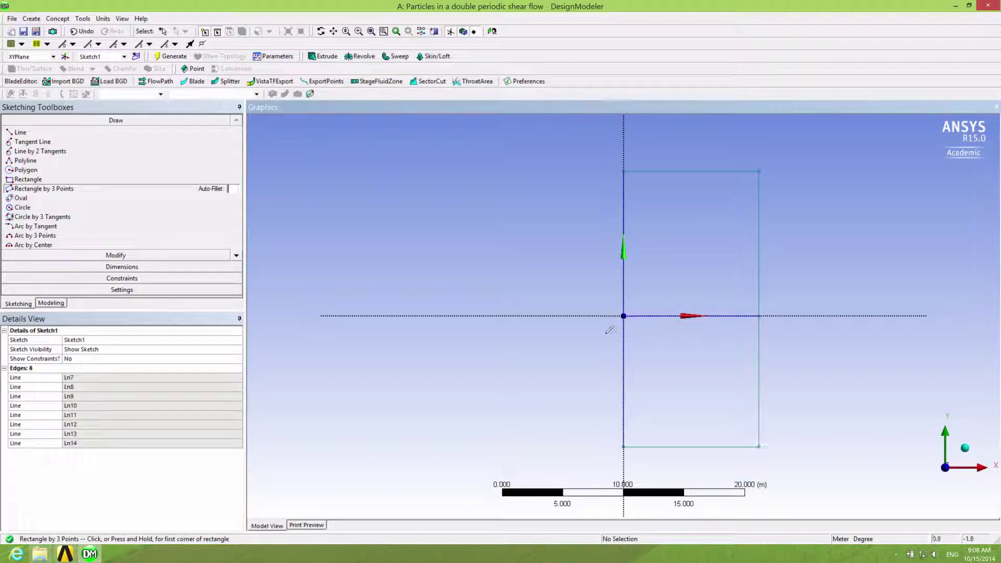
Trim both horizontal-axis segments inside the rectangle
left_click(153, 256)
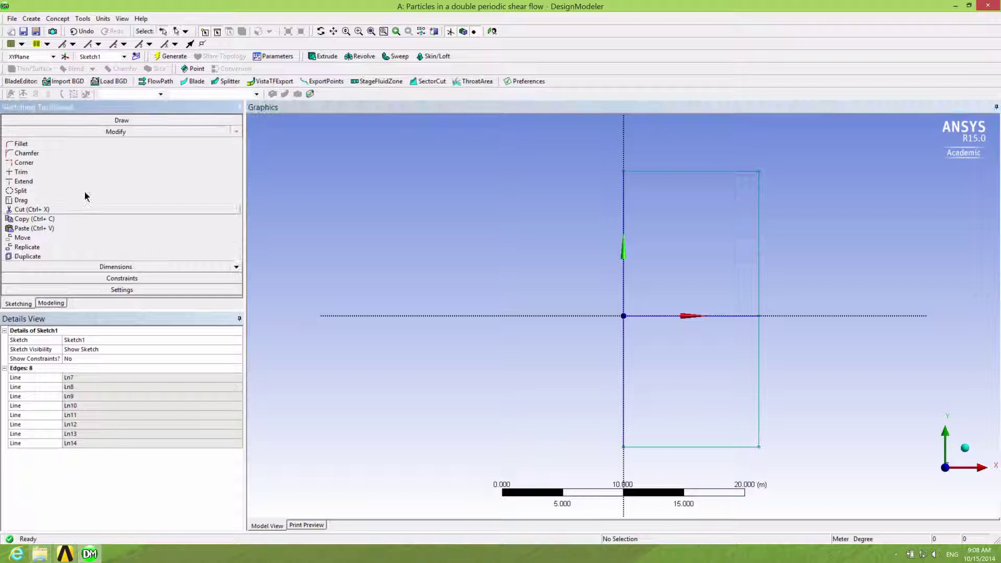
left_click(36, 174)
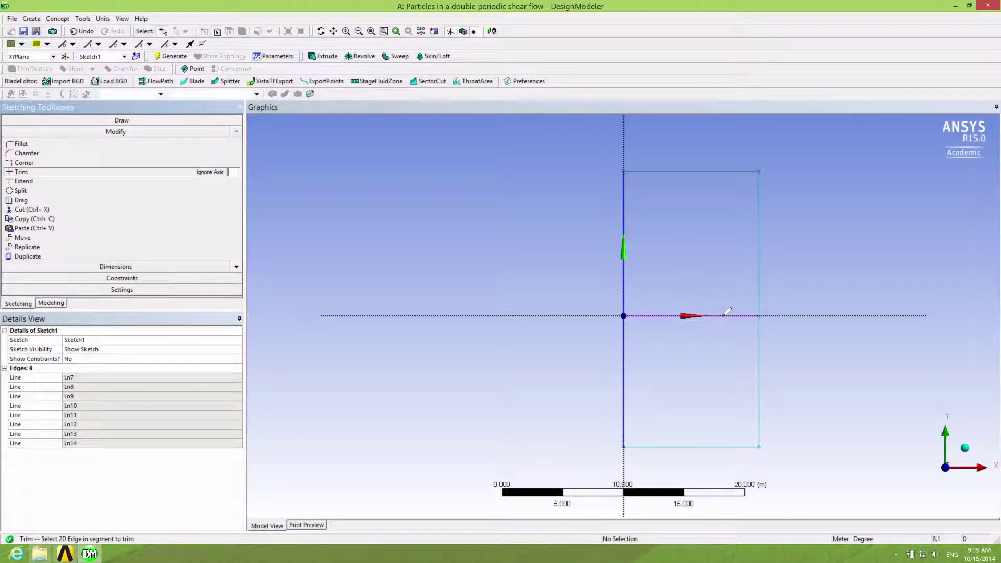
left_click(726, 314)
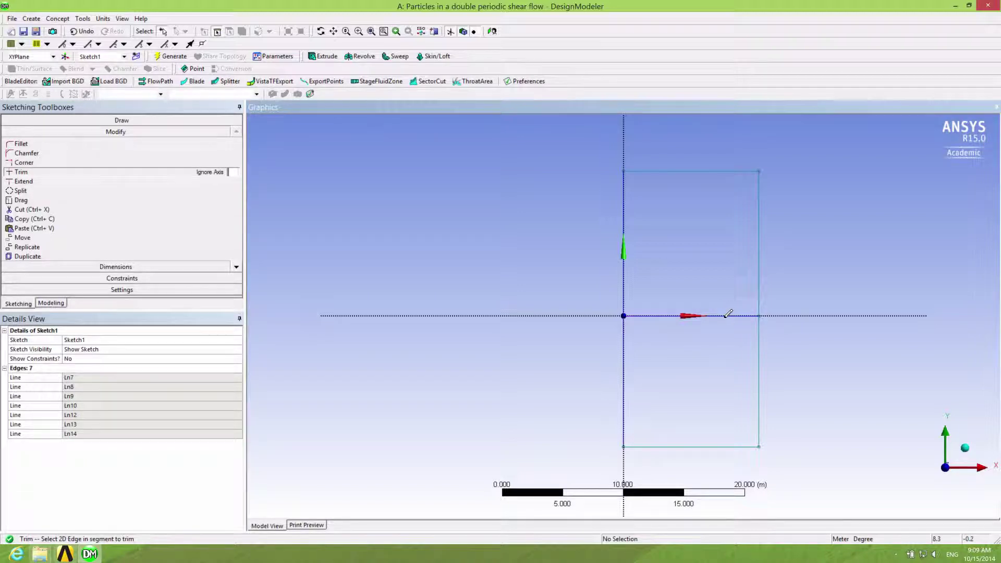
left_click(728, 314)
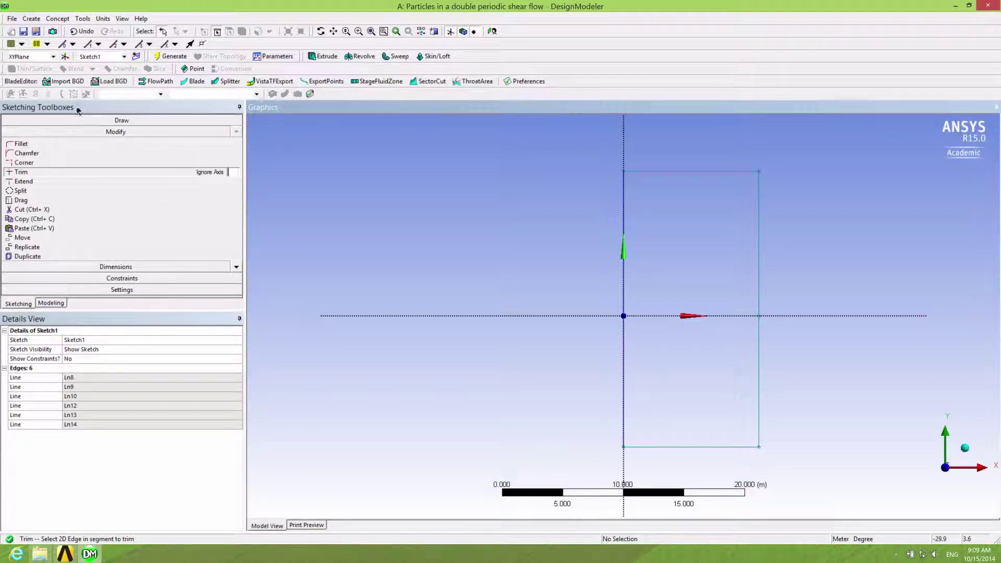
Add General dimensions V1 and V2 on the left edges and H3 on the top edge
left_click(124, 268)
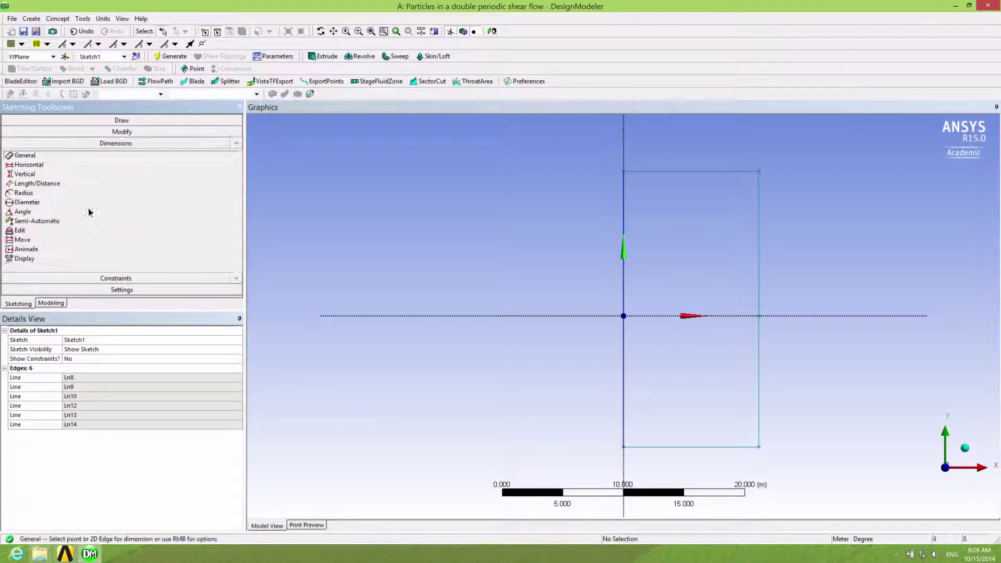
left_click(624, 242)
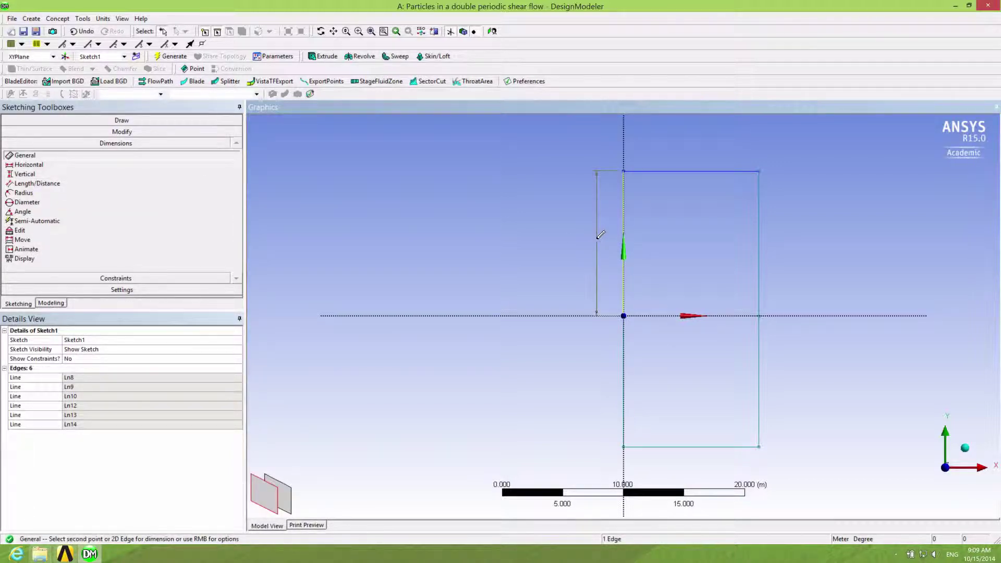
left_click(597, 235)
left_click(624, 354)
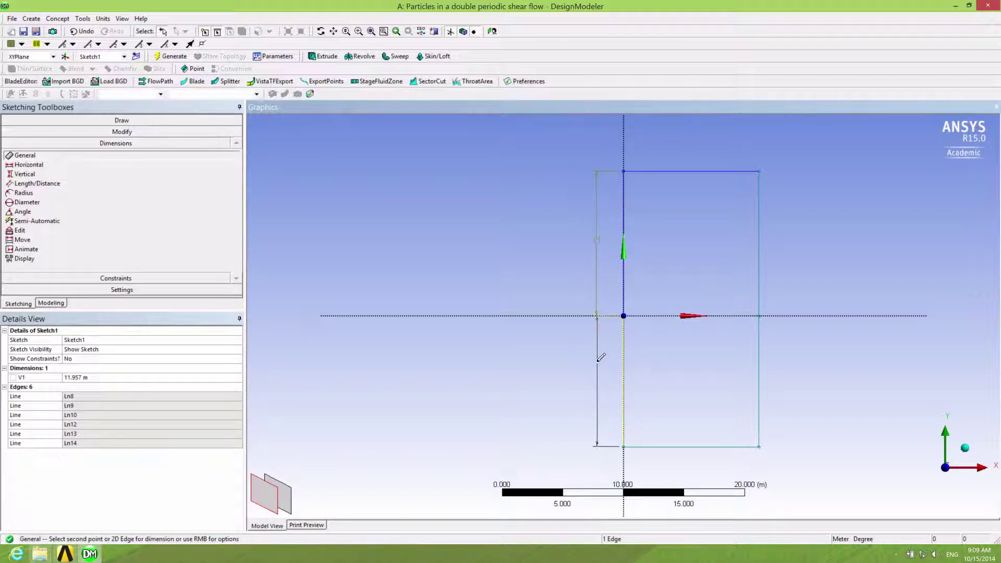
left_click(600, 380)
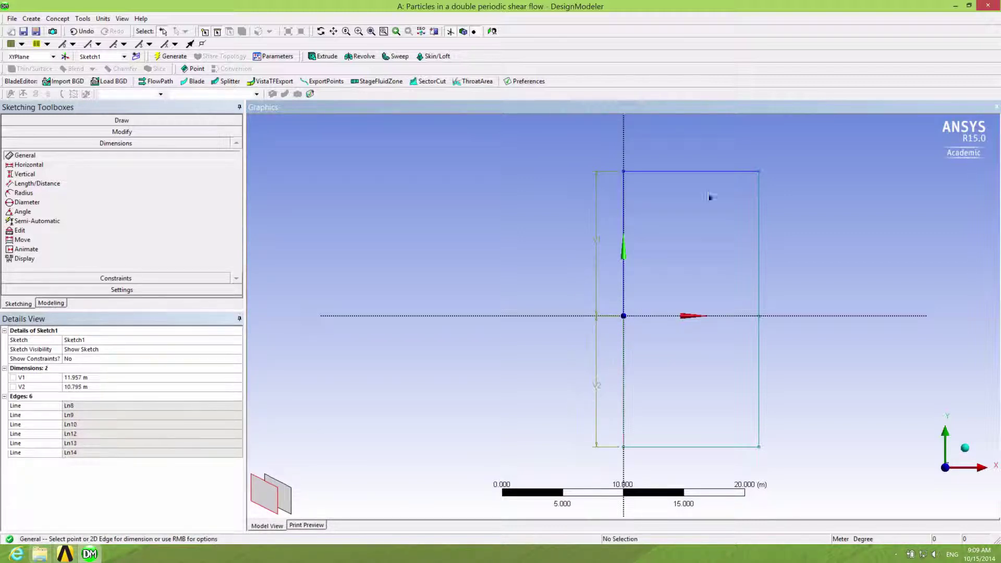
left_click(693, 171)
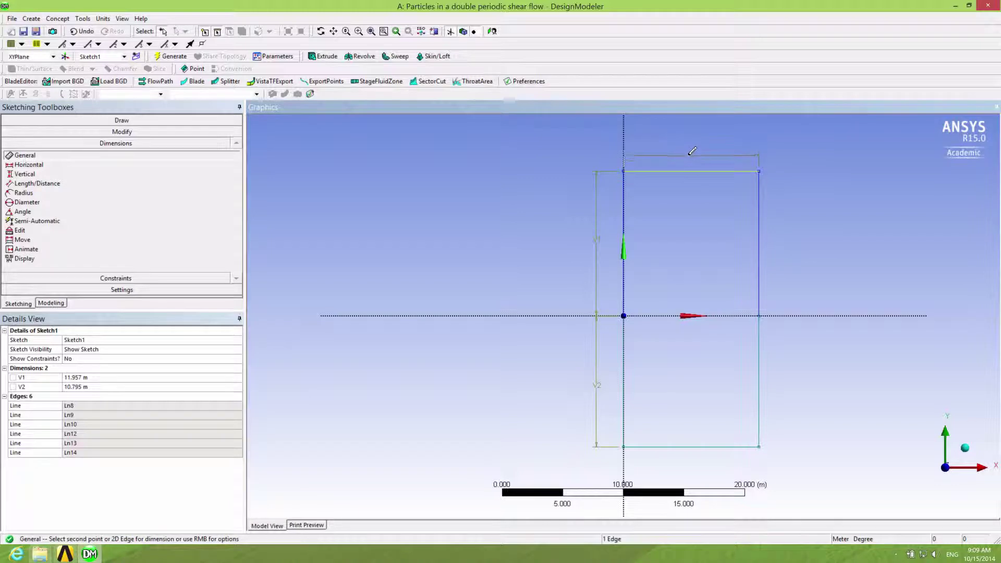
left_click(684, 154)
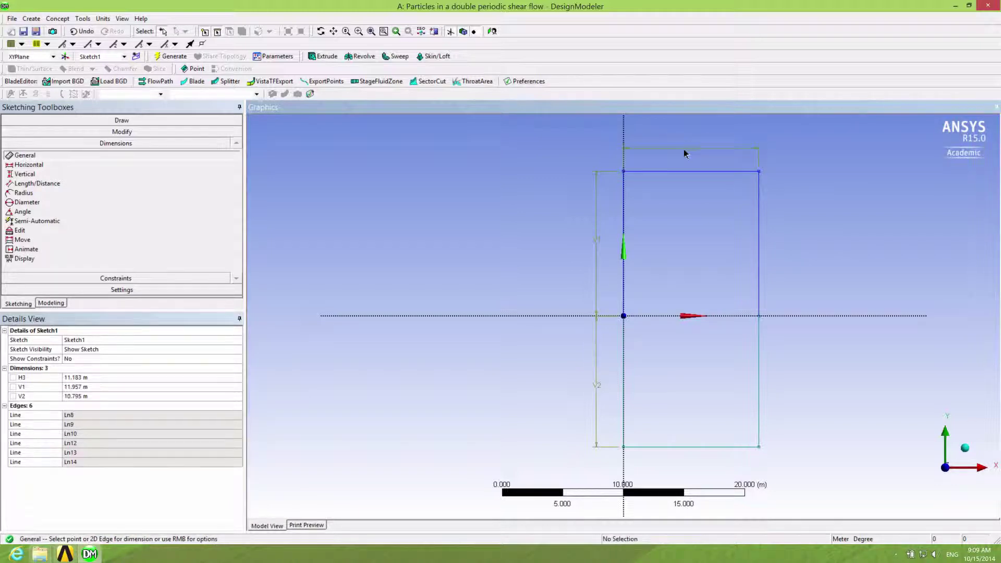
left_click(95, 377)
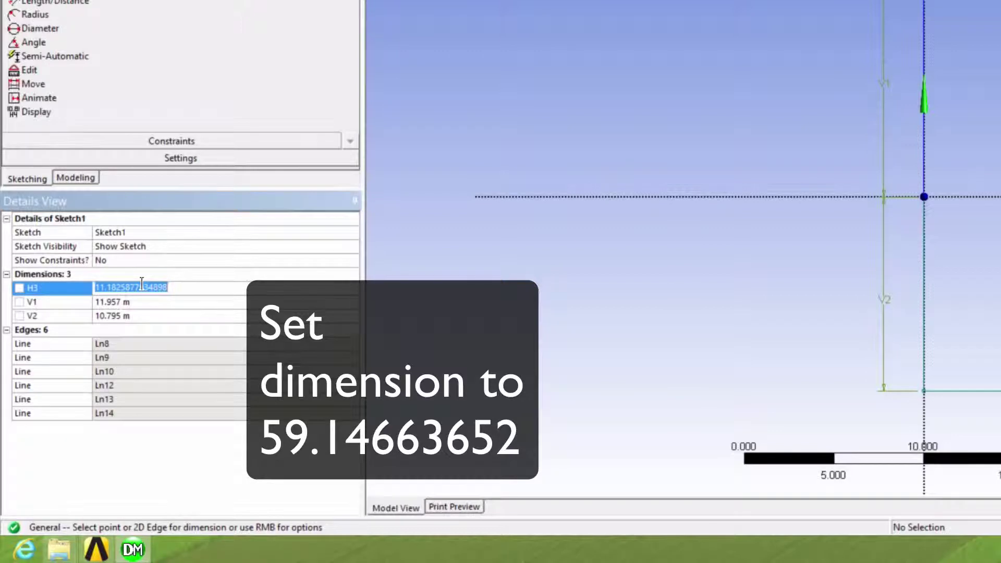
type("59.14663652")
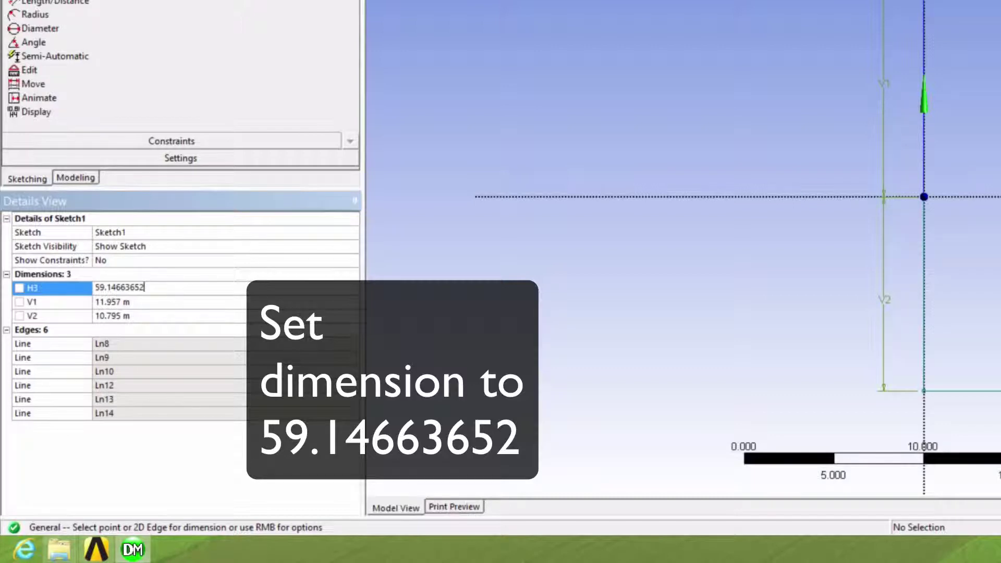
Set H3, V1 and V2 to 59.14663652 m each
key("Return")
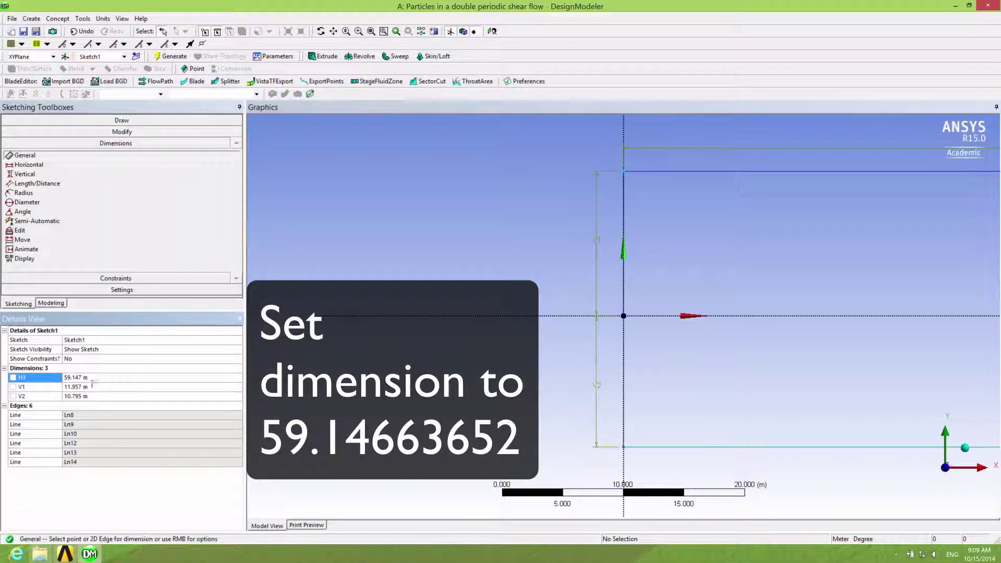
left_click(92, 386)
type("59.14")
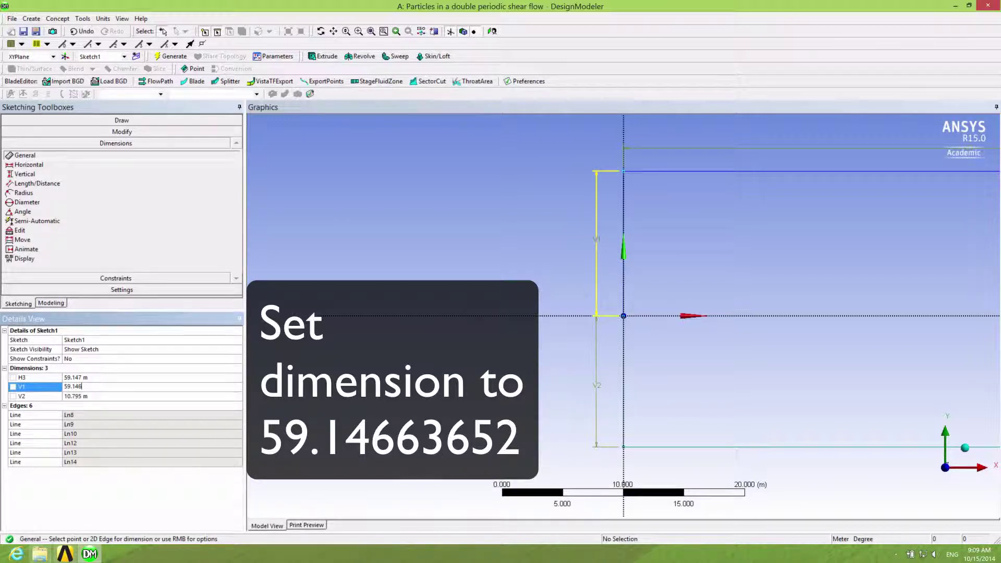
type("63652")
left_click(75, 397)
type("52")
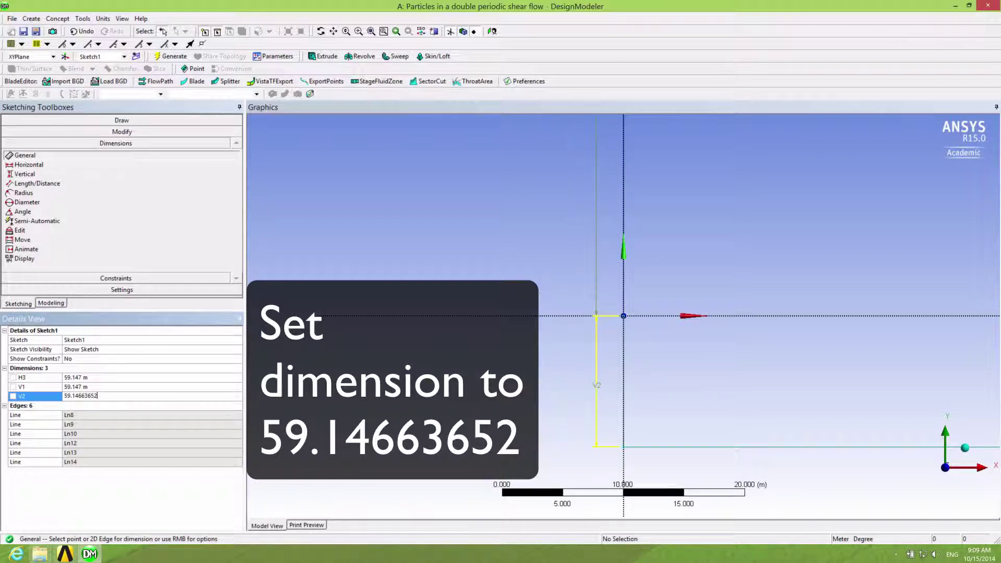
key("Return")
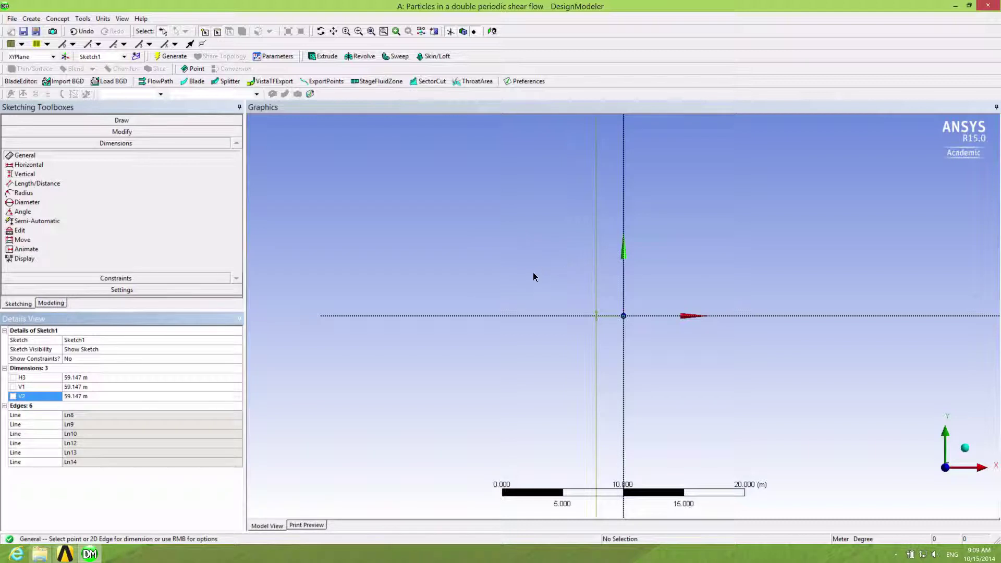
scroll(529, 275, "up", 10)
scroll(530, 277, "down", 3)
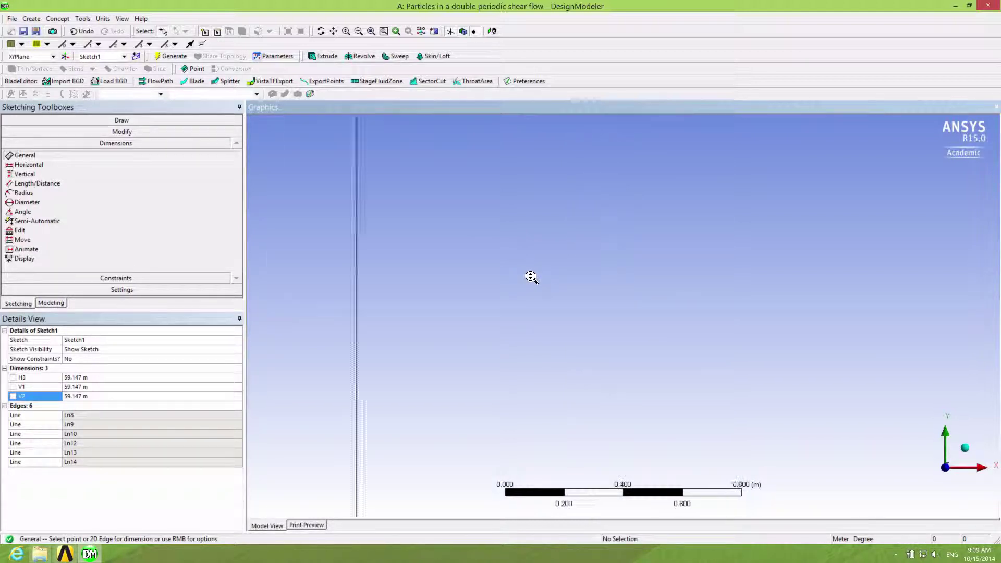
scroll(530, 275, "down", 3)
scroll(532, 276, "down", 3)
scroll(542, 282, "down", 3)
scroll(541, 280, "down", 3)
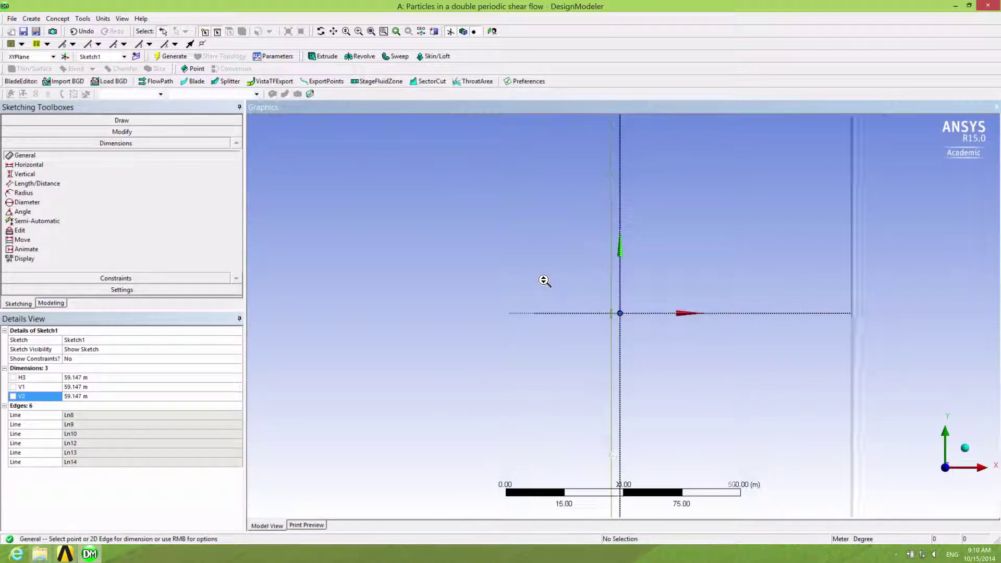
scroll(542, 282, "down", 2)
scroll(547, 283, "down", 2)
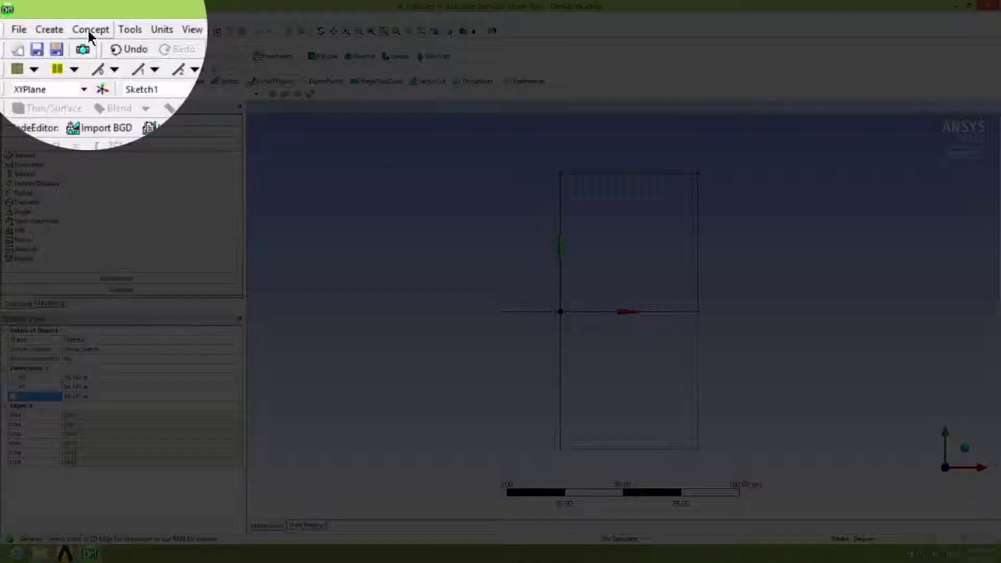
Generate a Surfaces From Sketches body using the rectangle sketch as base object
left_click(58, 19)
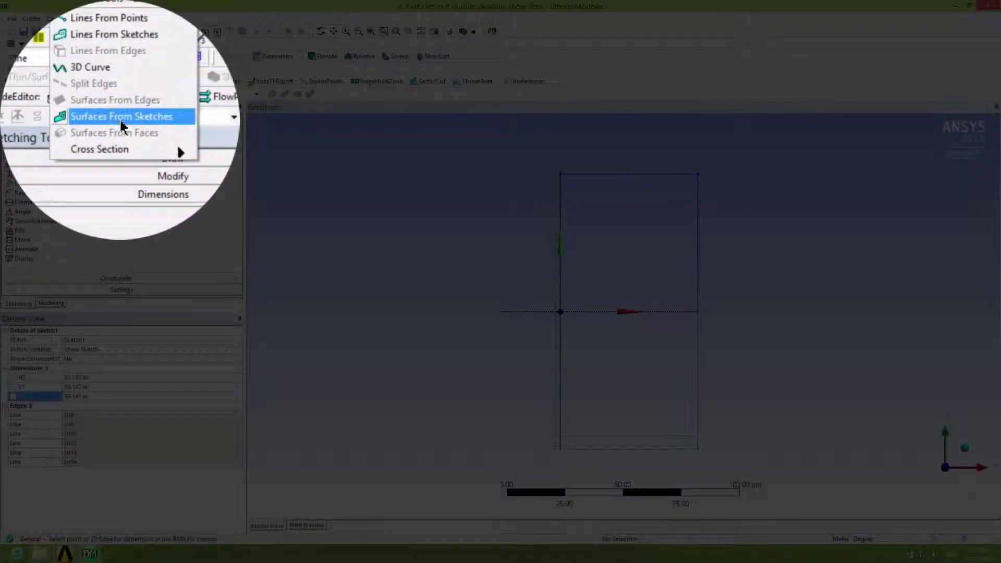
left_click(85, 100)
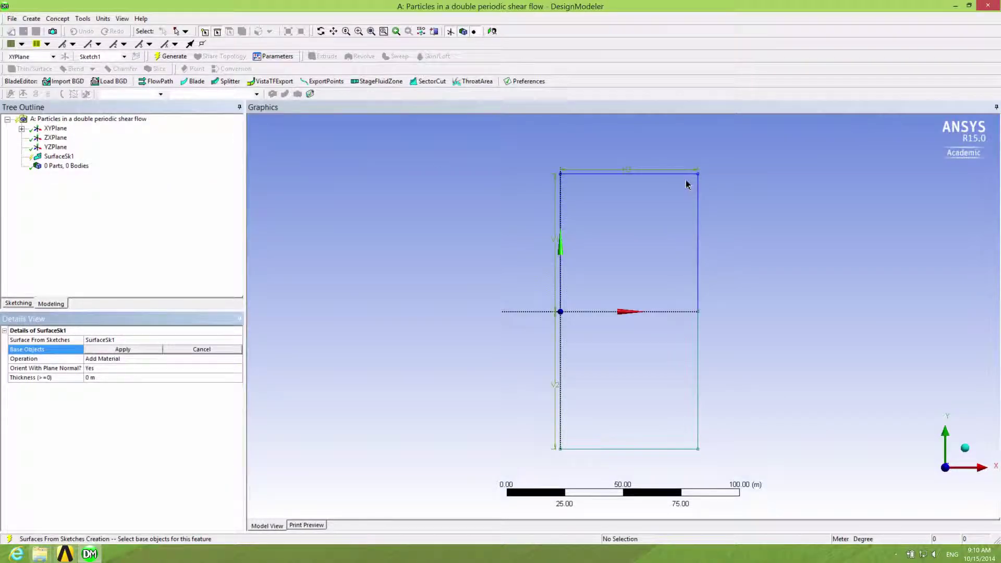
left_click(669, 172)
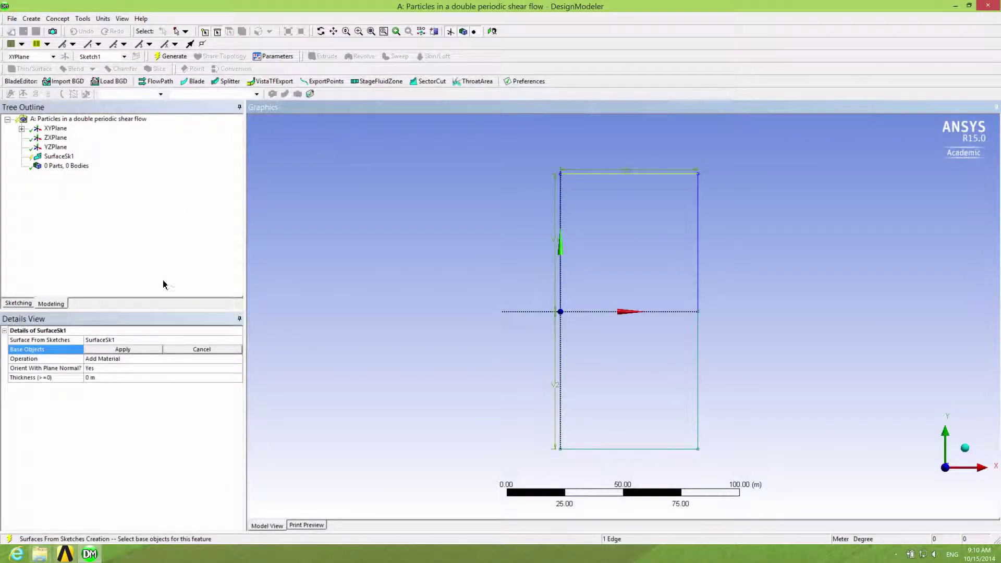
left_click(120, 350)
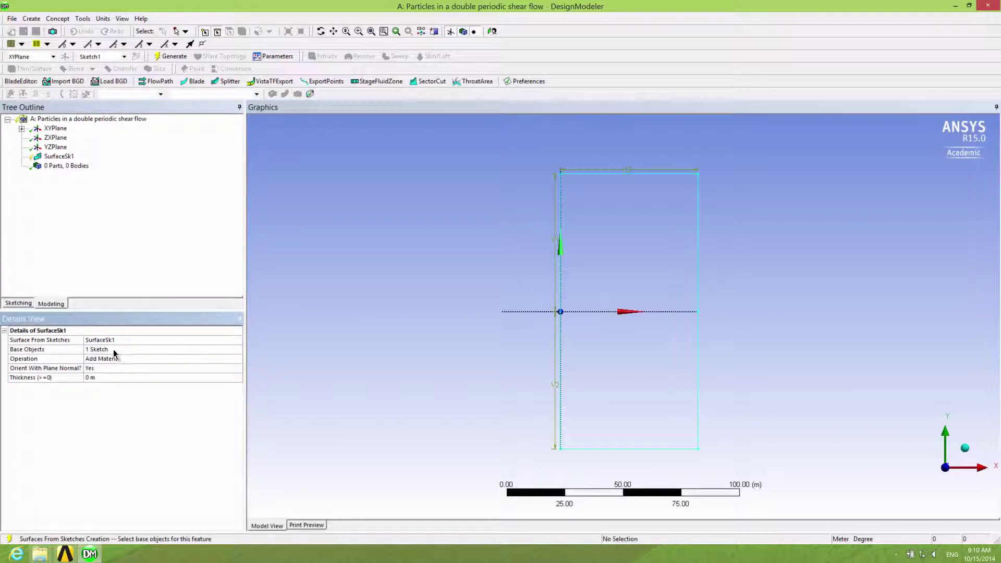
left_click(172, 59)
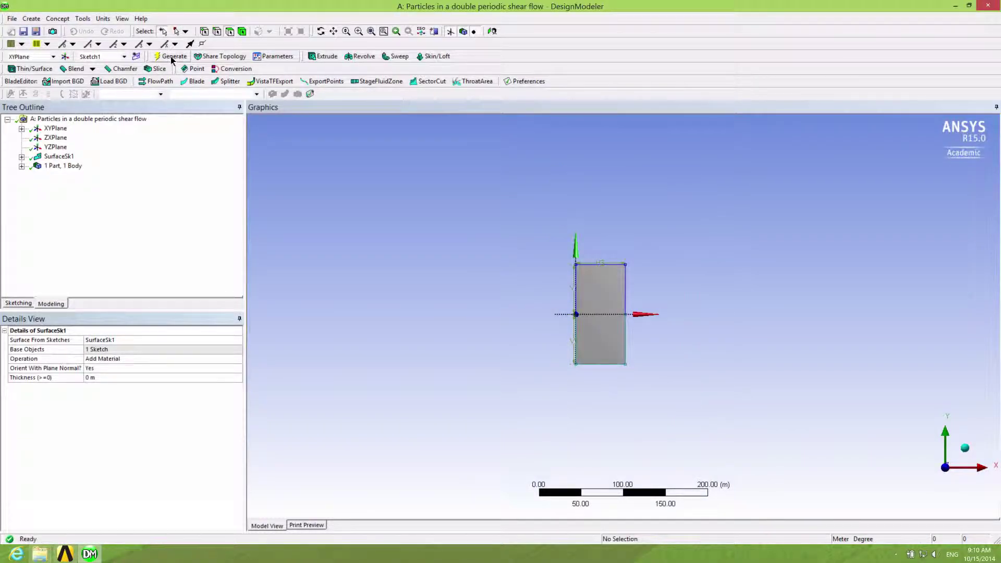